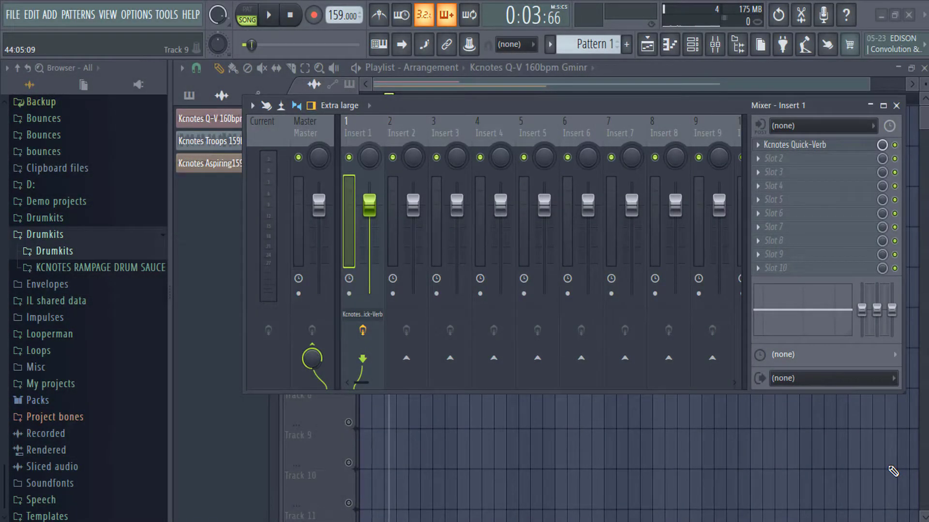
# Open the Kcnotes Quick-Verb plugin loaded on mixer Insert 1
pyautogui.click(795, 145)
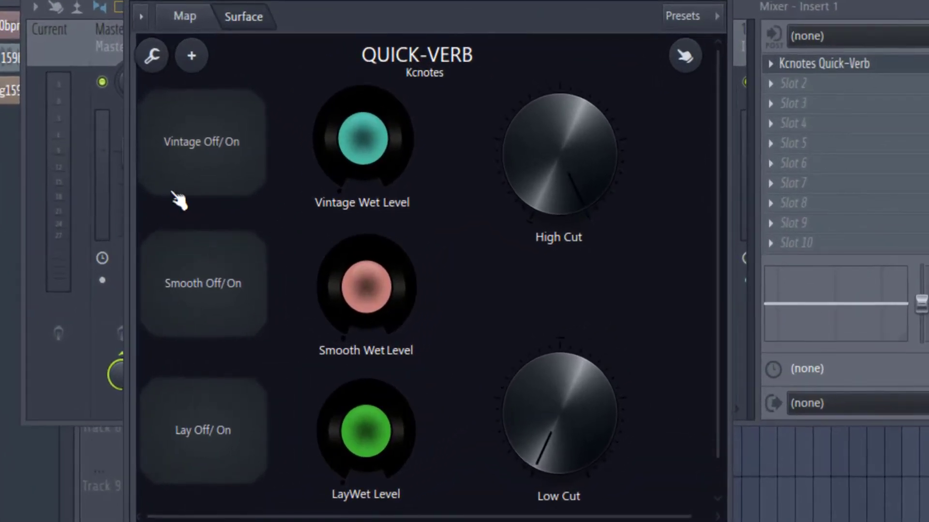
# Toggle the Vintage, Smooth and Lay reverb modes on Insert 1's Quick-Verb
pyautogui.click(172, 191)
pyautogui.click(211, 328)
pyautogui.click(202, 441)
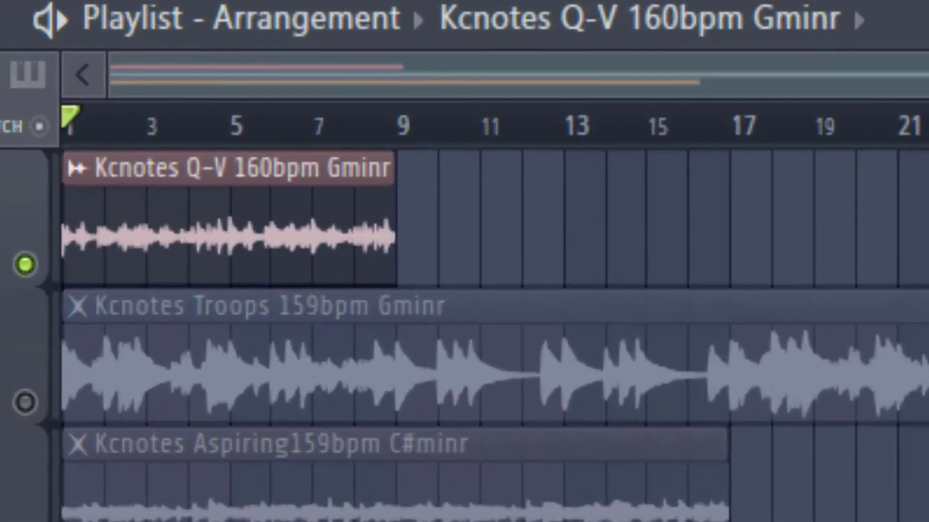
pyautogui.press('space')
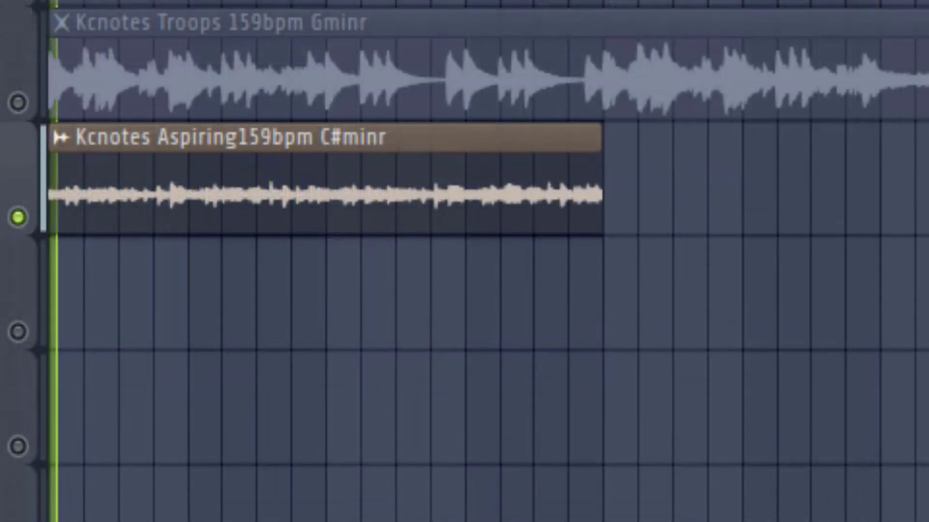
pyautogui.press('space')
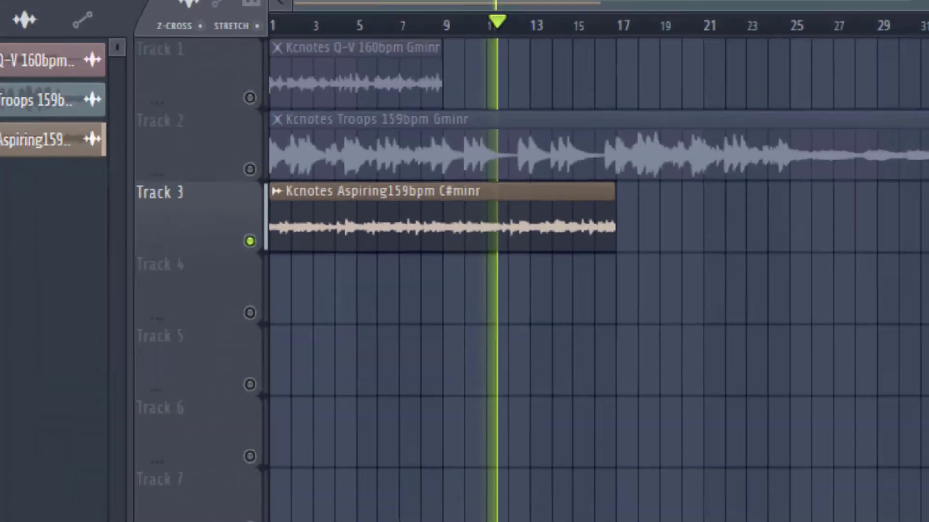
pyautogui.press('space')
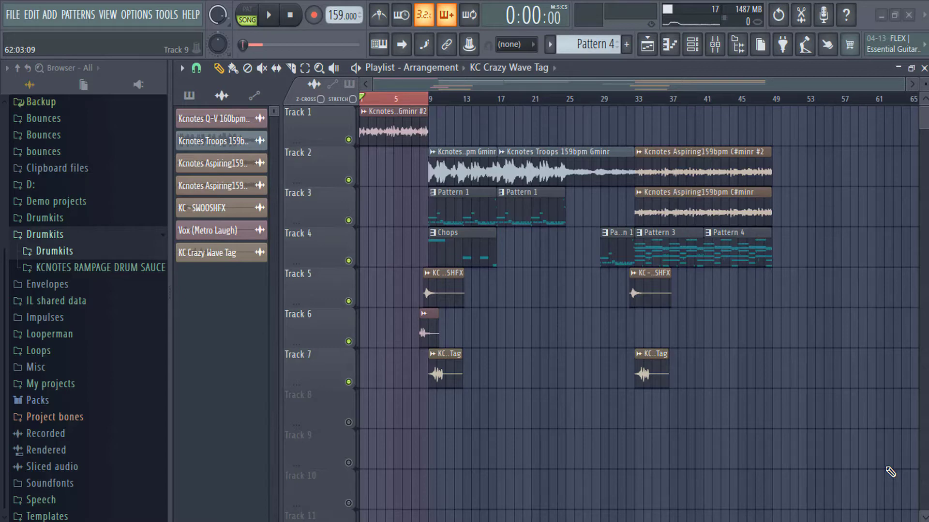
# Start playback of the finished beat project and bring up the mixer
pyautogui.click(269, 15)
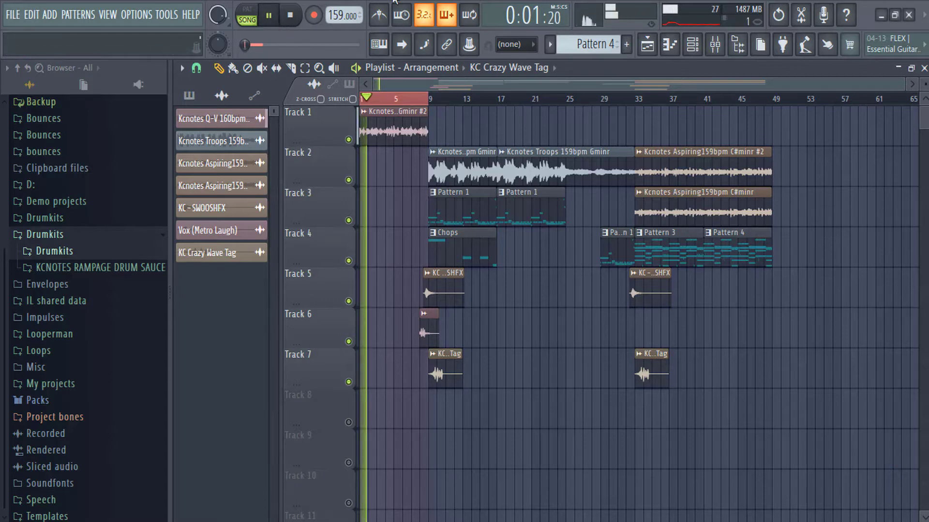
pyautogui.click(723, 47)
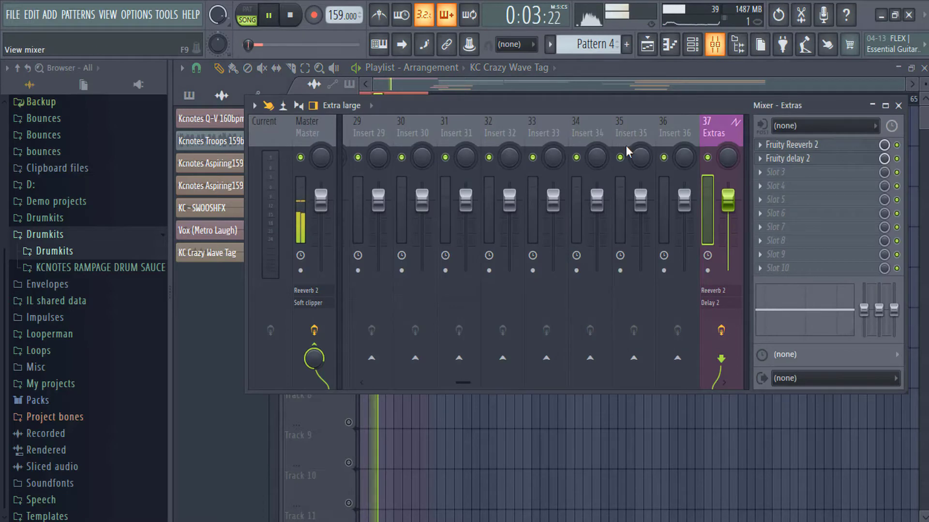
# Scroll the mixer to Insert 17 and open its Kcnotes Quick-Verb
pyautogui.moveTo(466, 387); pyautogui.dragTo(413, 382)
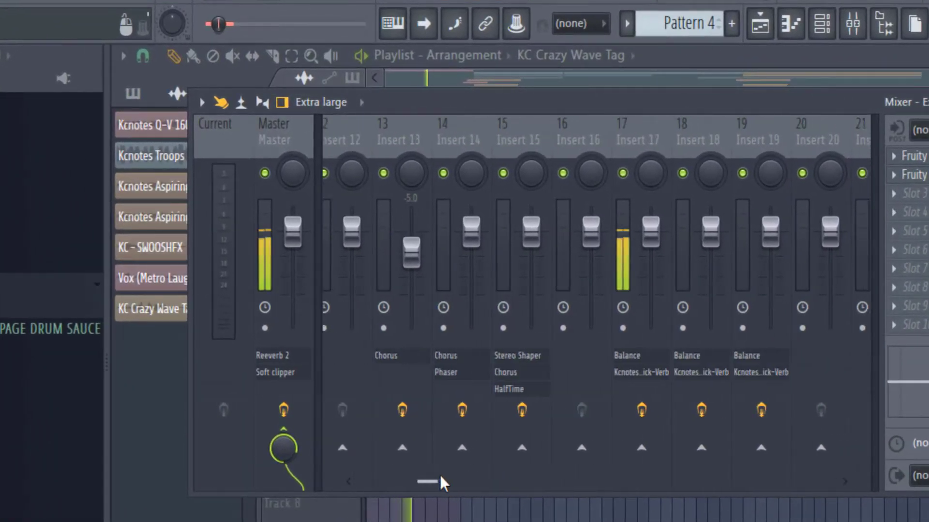
pyautogui.moveTo(440, 475); pyautogui.dragTo(449, 472)
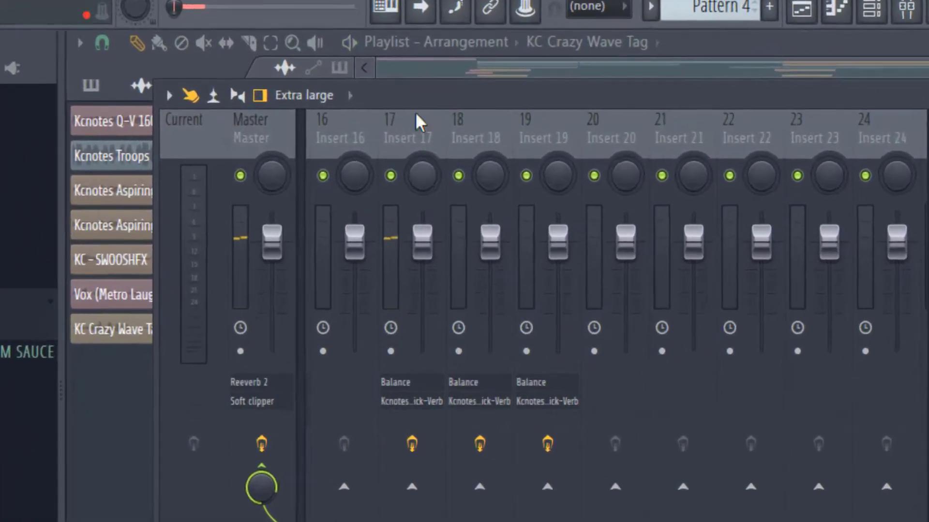
pyautogui.click(416, 116)
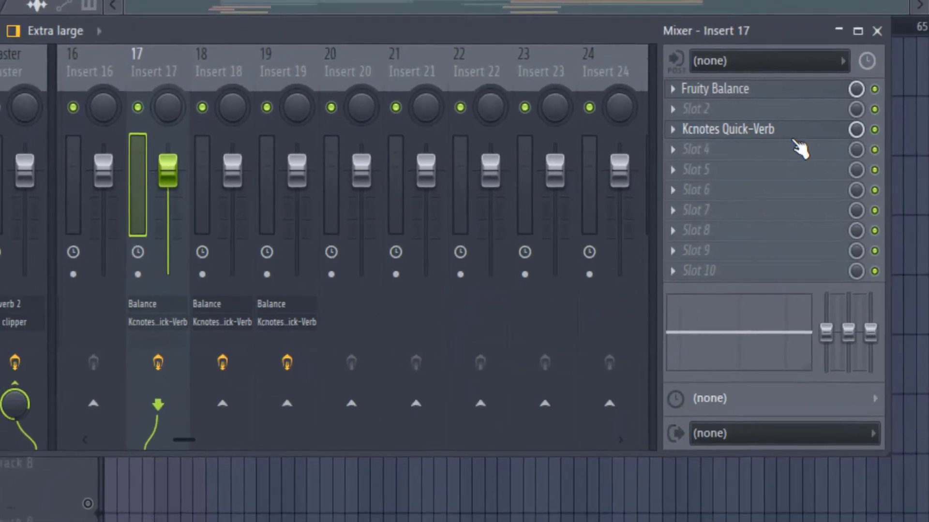
pyautogui.click(801, 147)
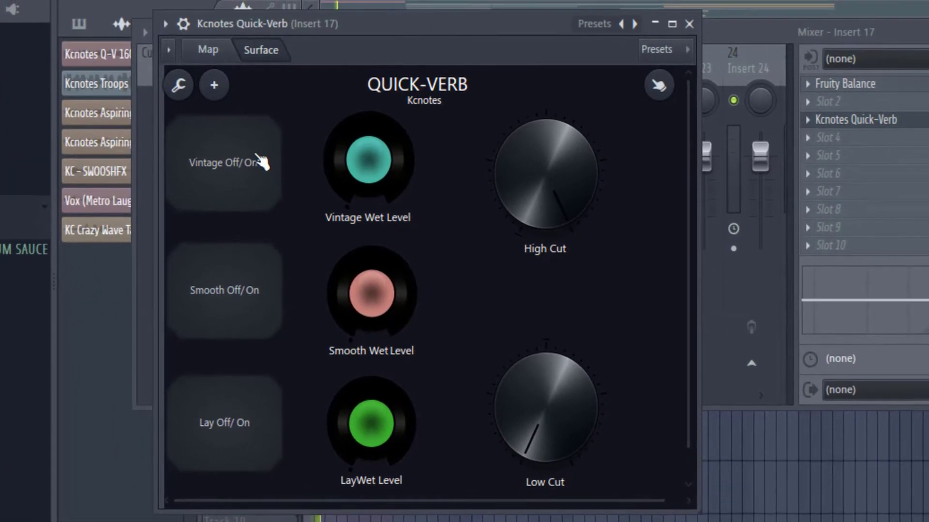
# Switch Vintage on, lower the High Cut and raise the Low Cut from minimum
pyautogui.click(246, 155)
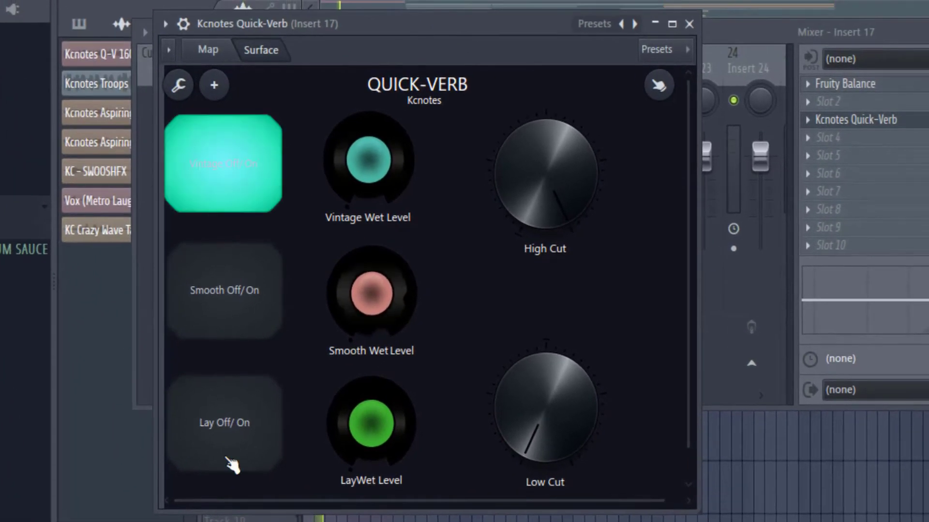
pyautogui.moveTo(368, 159); pyautogui.dragTo(367, 123)
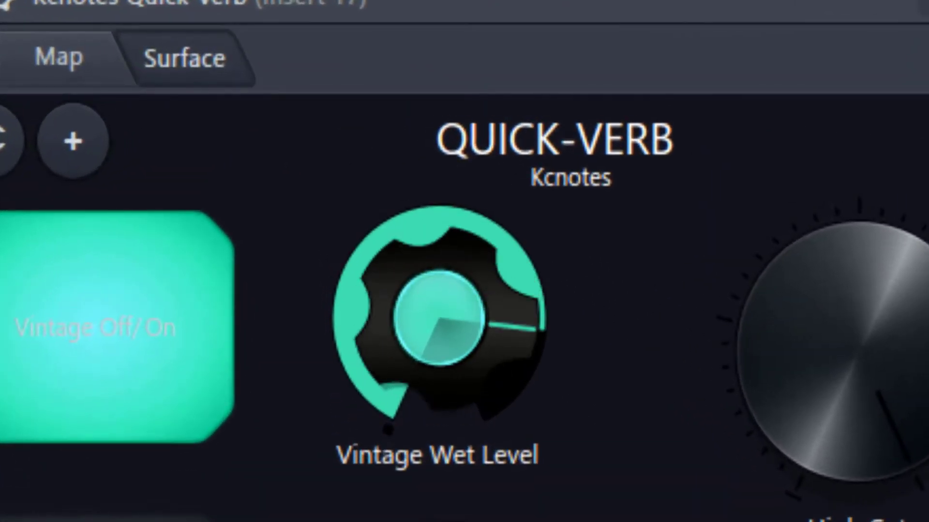
pyautogui.doubleClick(383, 373)
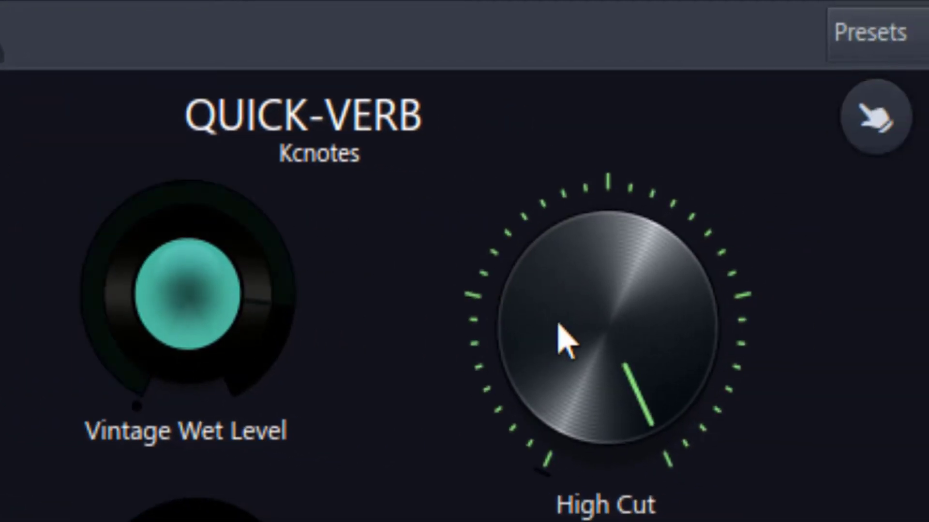
pyautogui.moveTo(796, 358); pyautogui.dragTo(796, 326)
pyautogui.moveTo(535, 369); pyautogui.dragTo(561, 314)
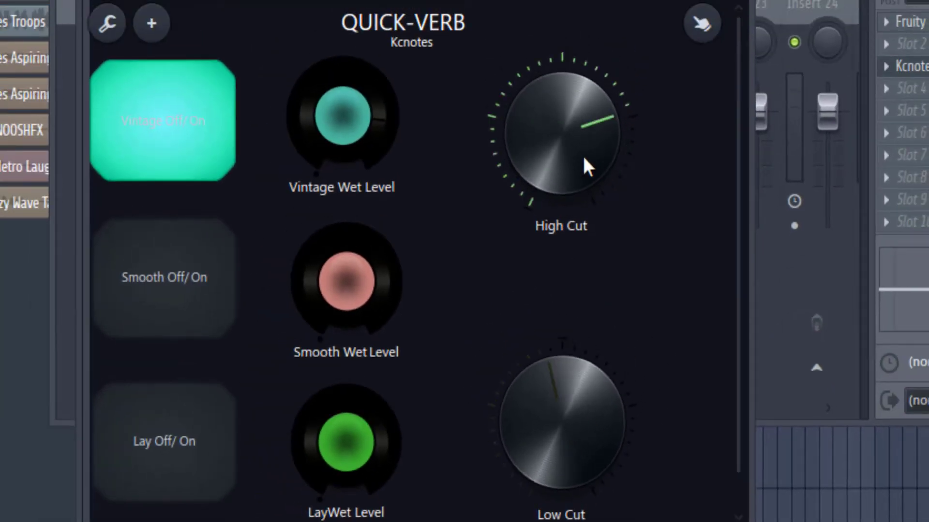
pyautogui.moveTo(622, 472); pyautogui.dragTo(622, 423)
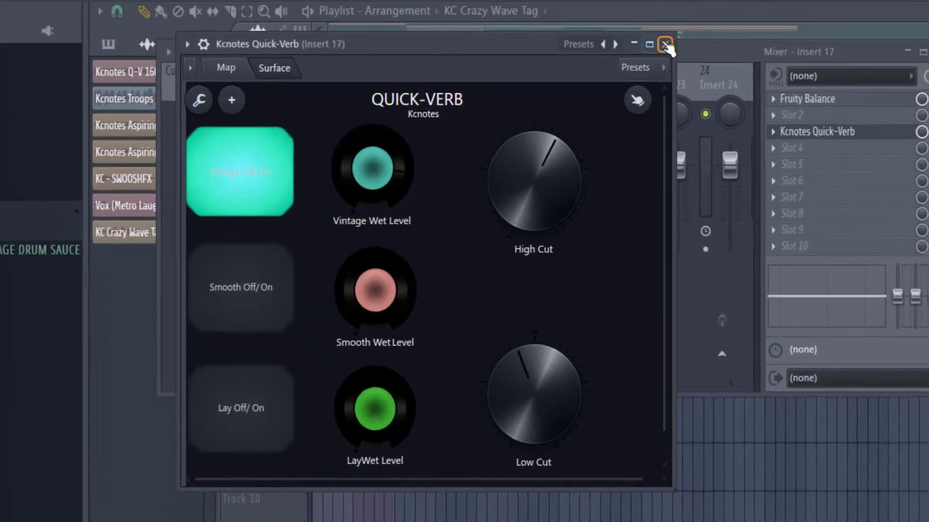
# On Insert 18's Quick-Verb, enable Smooth at half wet, lower High Cut, raise Low Cut halfway
pyautogui.click(675, 0)
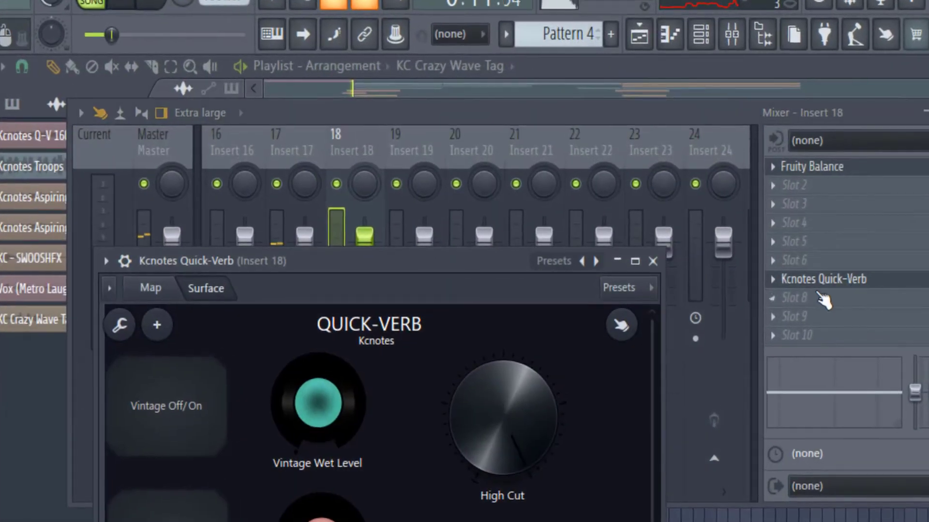
pyautogui.moveTo(500, 256); pyautogui.dragTo(550, 149)
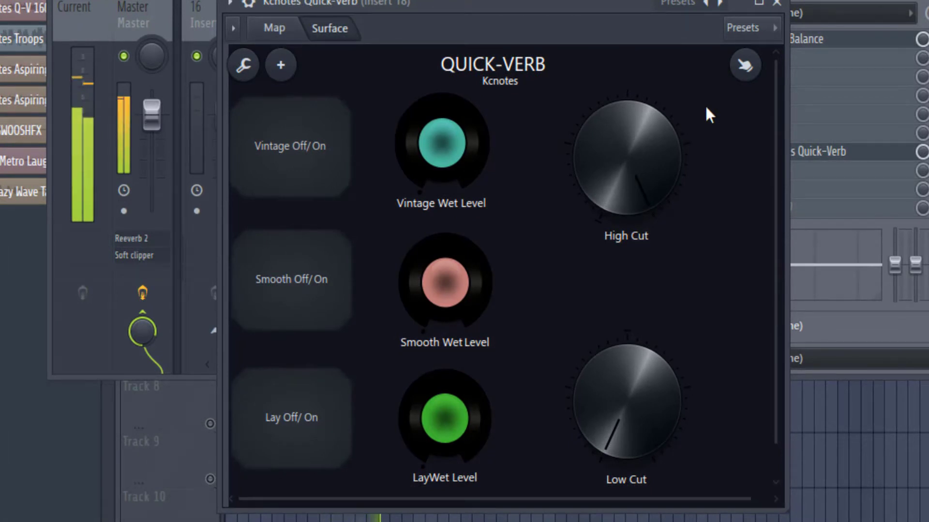
pyautogui.click(311, 160)
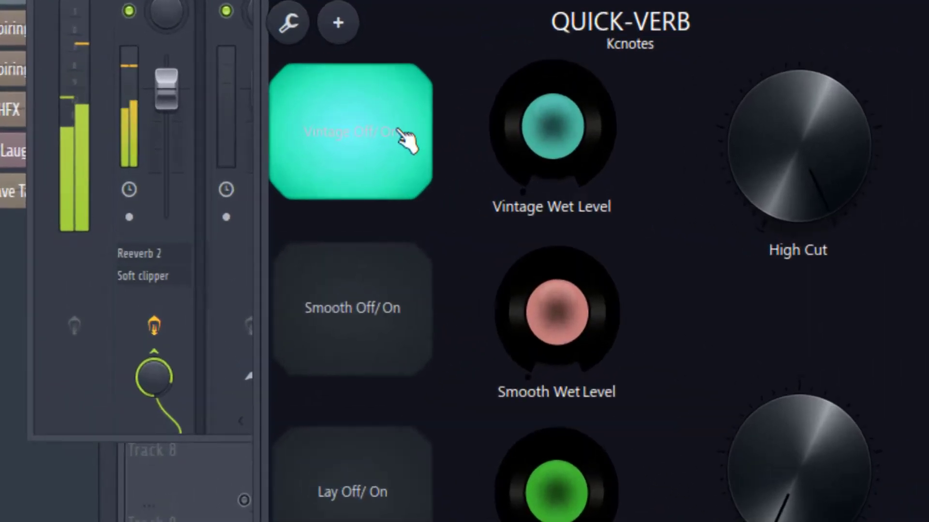
pyautogui.click(306, 276)
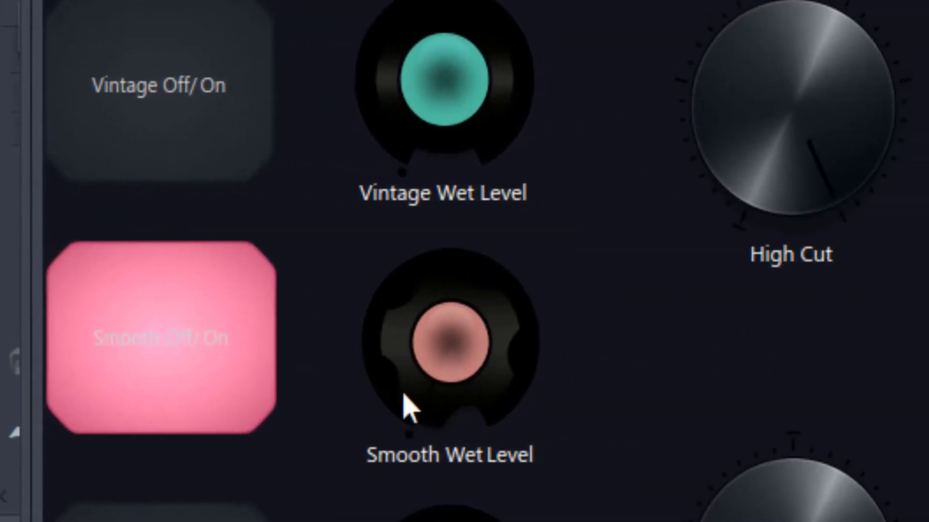
pyautogui.moveTo(406, 408); pyautogui.dragTo(407, 324)
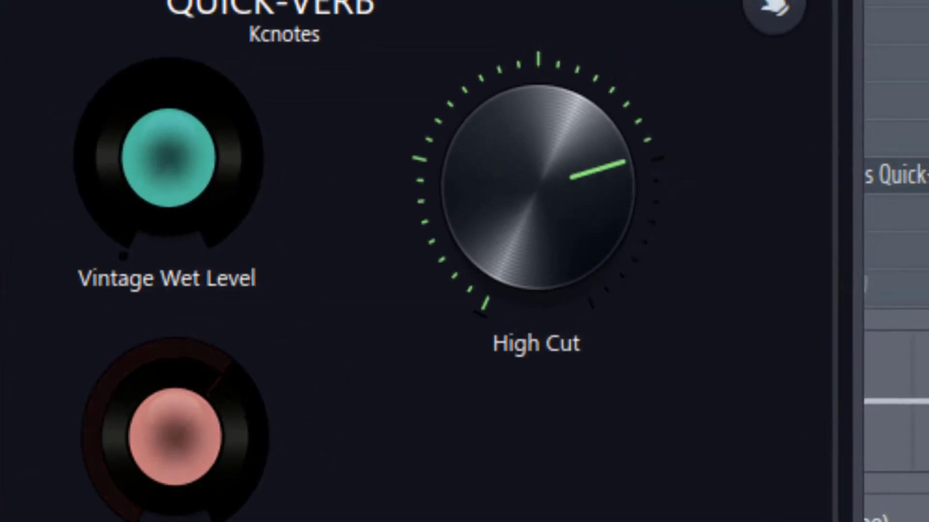
pyautogui.moveTo(689, 95); pyautogui.dragTo(689, 121)
pyautogui.moveTo(554, 498); pyautogui.dragTo(554, 462)
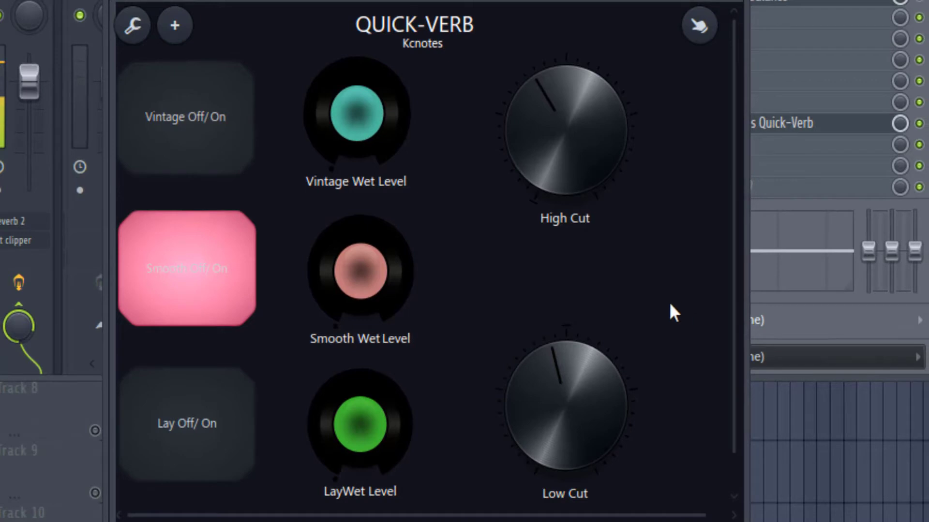
# Adjust the Low Cut, turn the High Cut further down and tweak the Smooth wet level
pyautogui.click(600, 339)
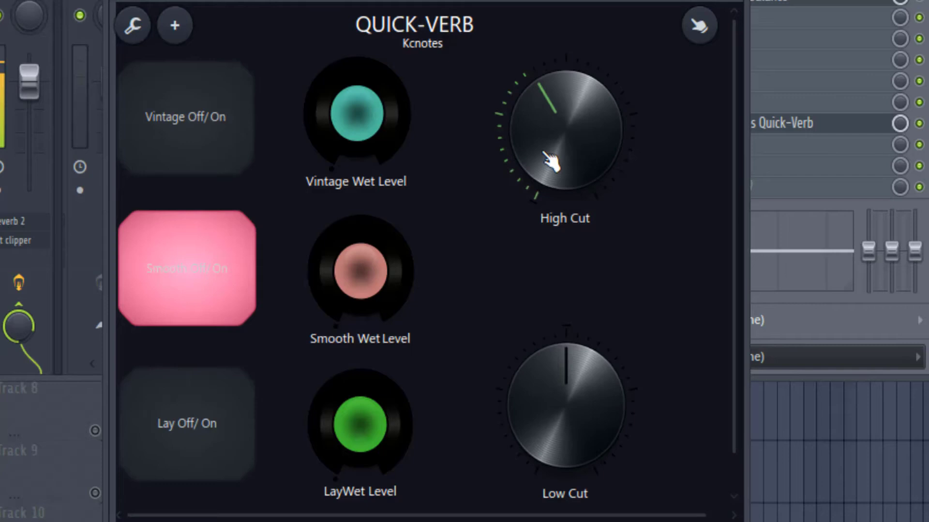
pyautogui.moveTo(551, 166); pyautogui.dragTo(551, 189)
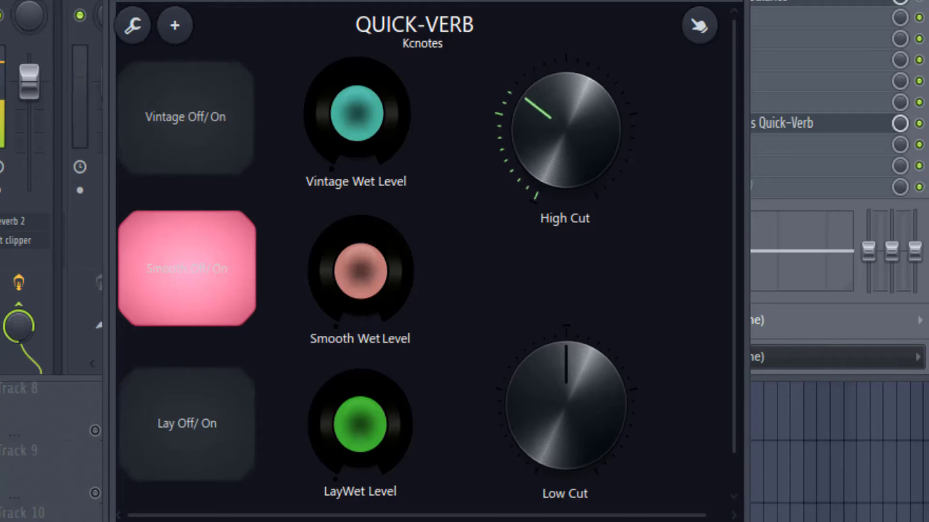
pyautogui.click(369, 248)
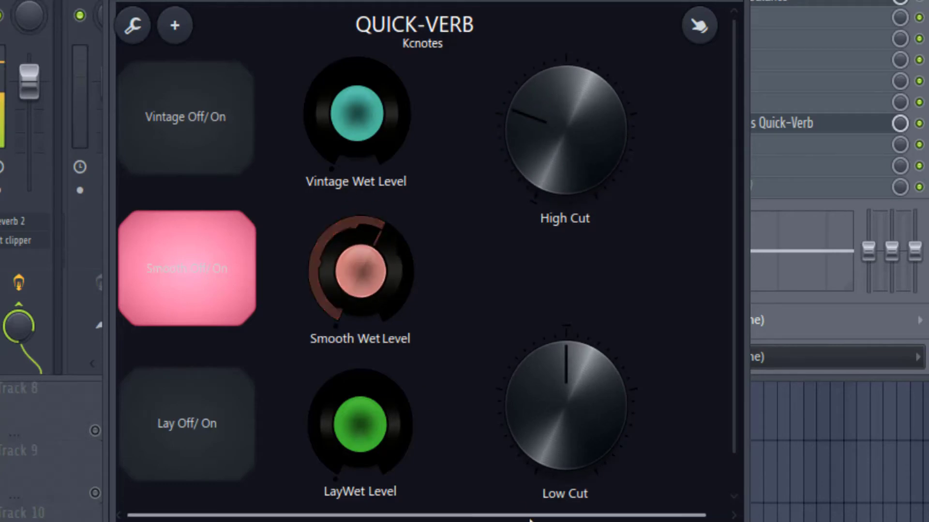
# Try Vintage with a raised wet level, revert to Smooth, and close the Quick-Verb window
pyautogui.click(233, 271)
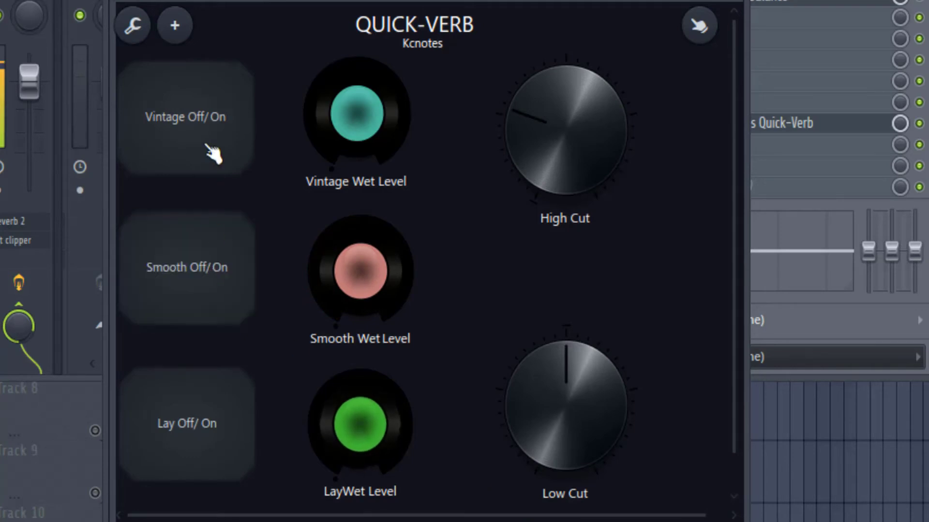
pyautogui.click(203, 159)
pyautogui.moveTo(357, 113); pyautogui.dragTo(357, 94)
pyautogui.click(228, 149)
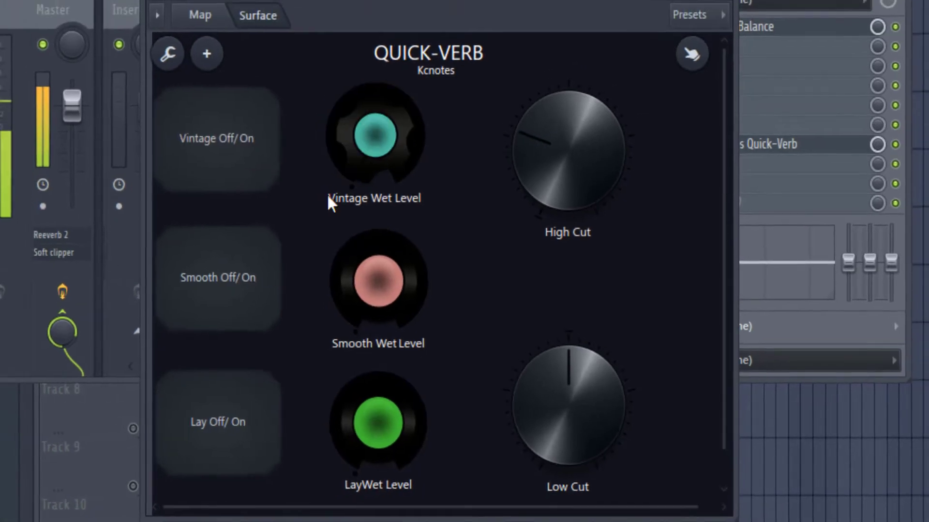
pyautogui.click(222, 291)
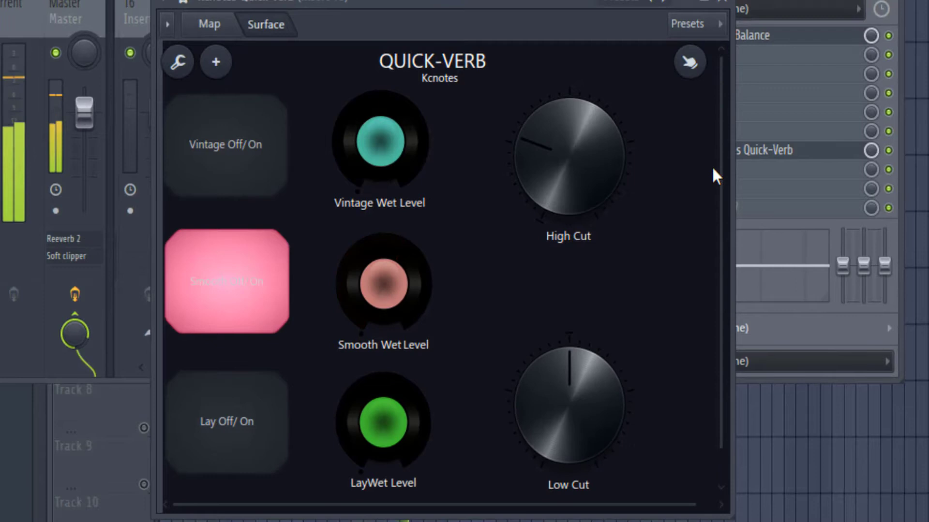
pyautogui.click(728, 148)
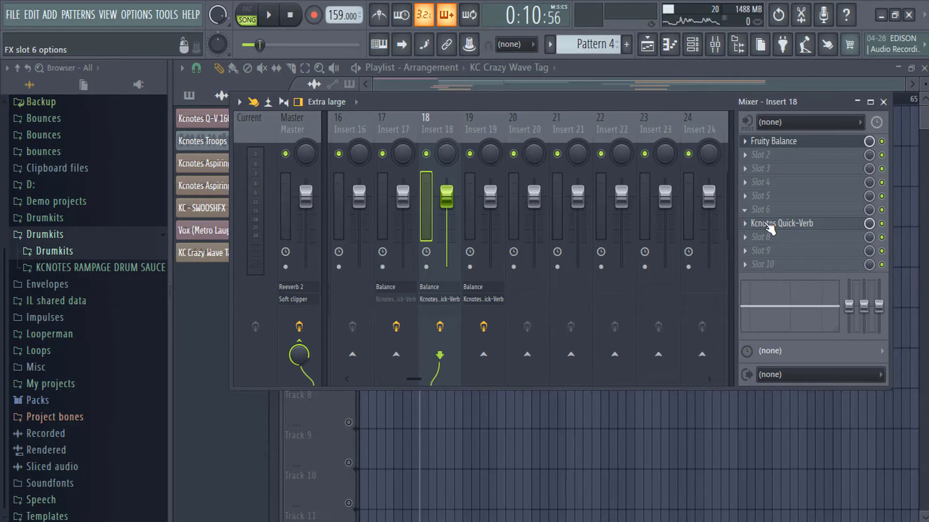
# Reopen Insert 18's Quick-Verb and A/B the Smooth mode several times, leaving it on
pyautogui.click(799, 228)
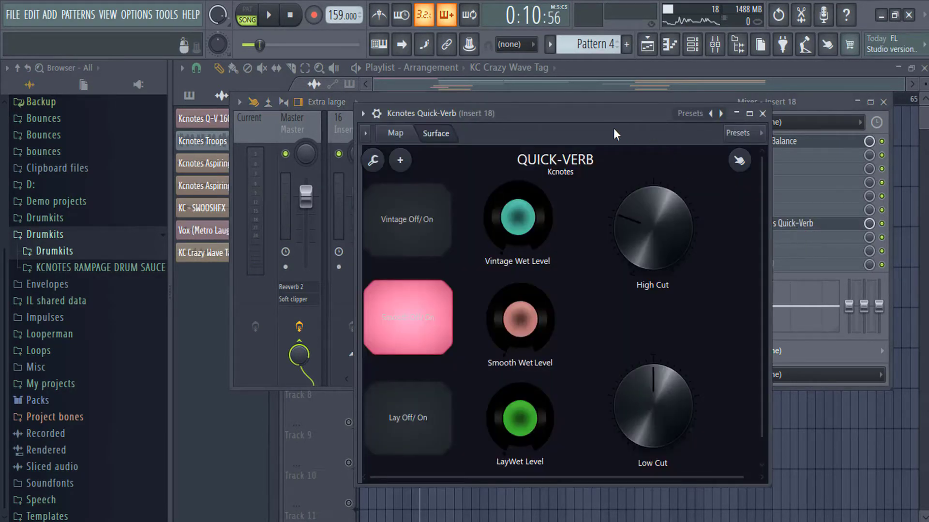
pyautogui.moveTo(667, 117); pyautogui.dragTo(761, 93)
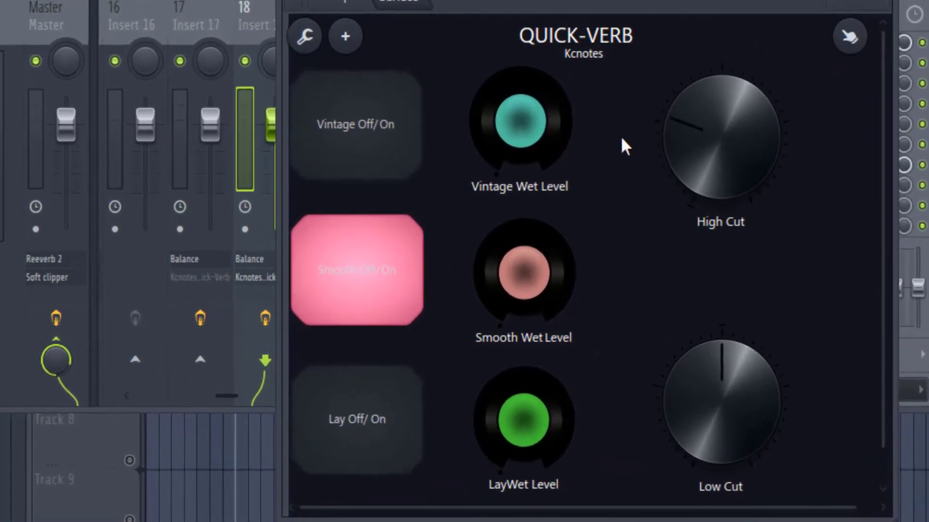
pyautogui.click(516, 294)
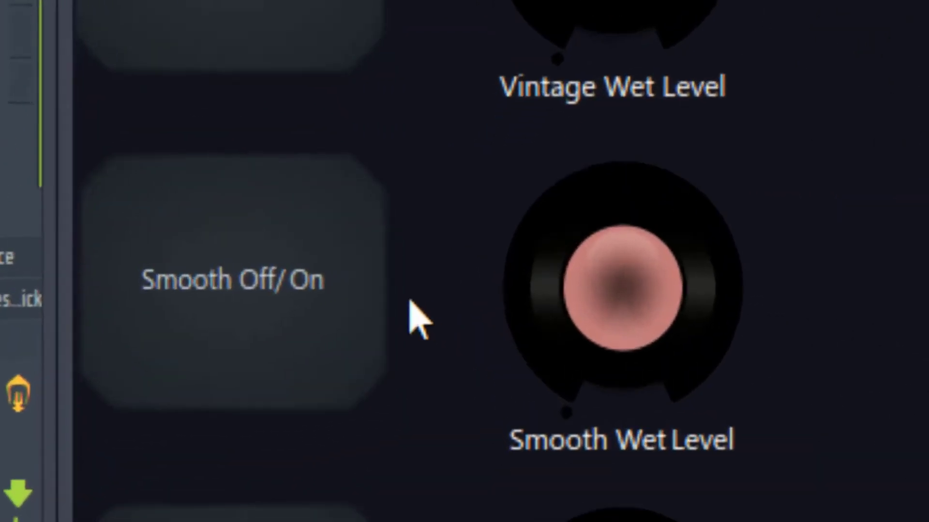
pyautogui.click(399, 261)
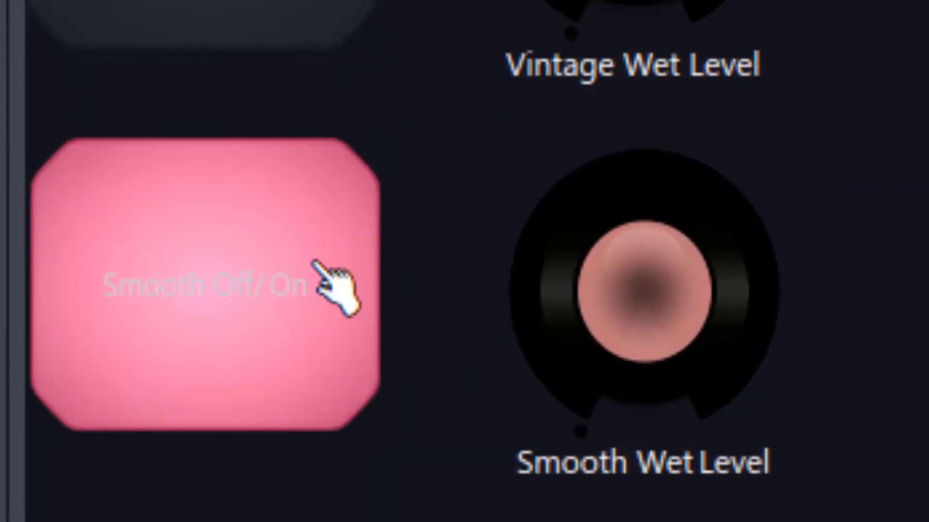
pyautogui.click(334, 285)
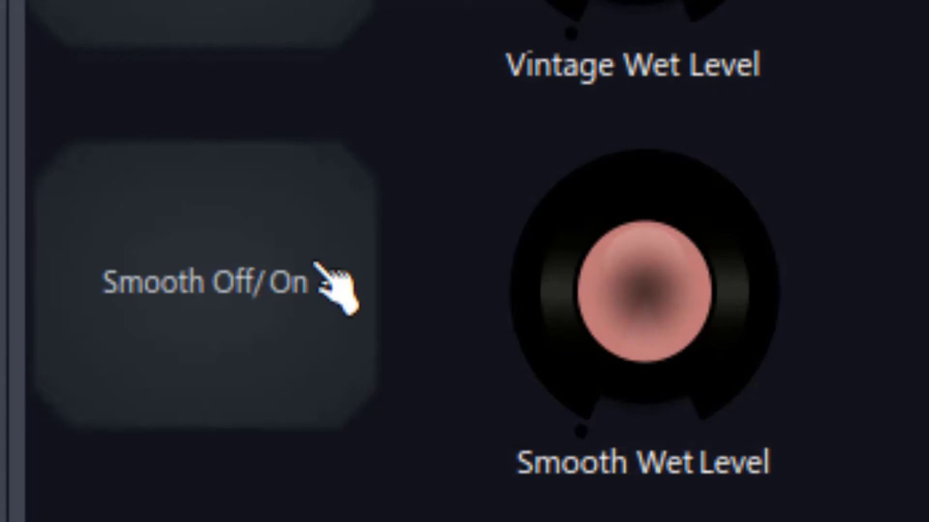
pyautogui.click(334, 286)
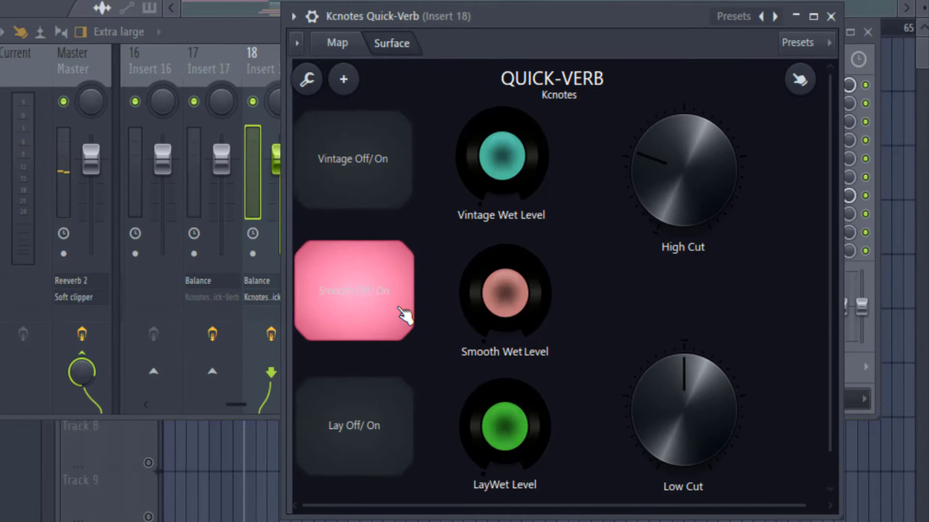
pyautogui.click(401, 315)
pyautogui.click(403, 315)
pyautogui.click(389, 265)
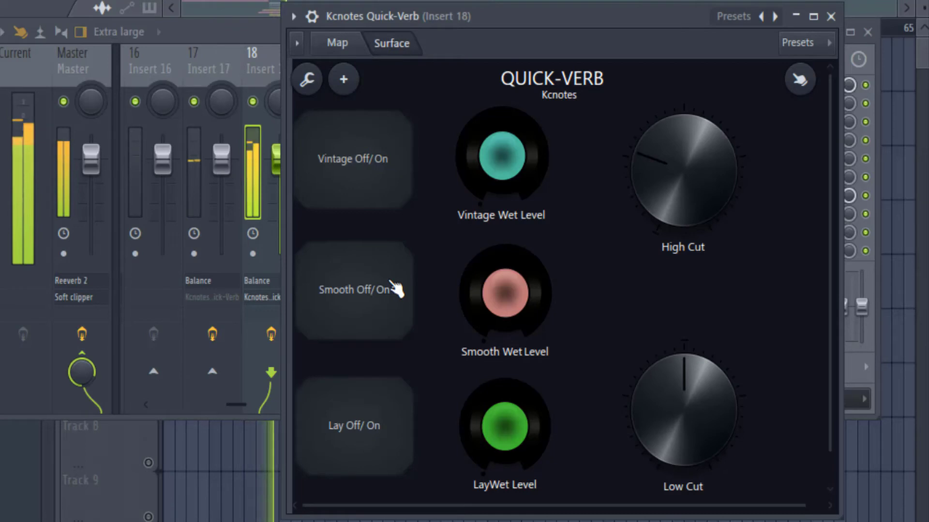
pyautogui.click(395, 289)
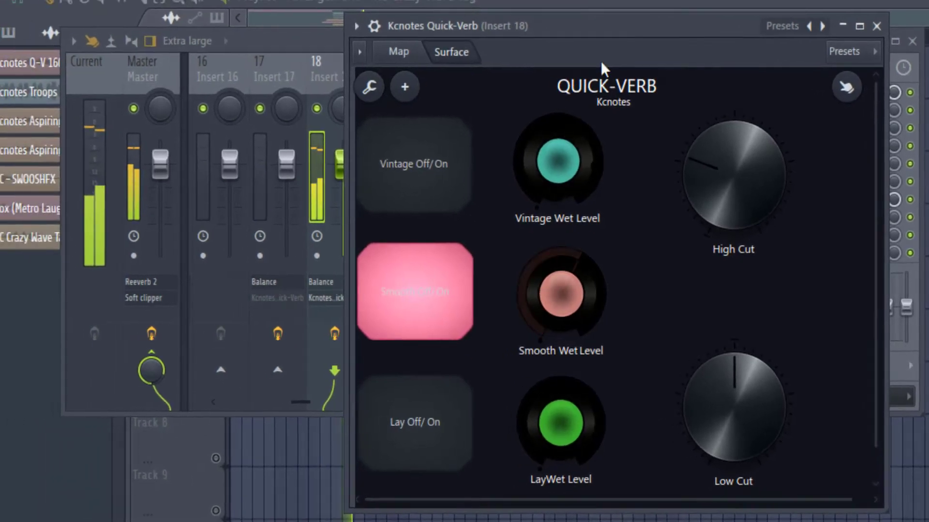
# Set High Cut to about 12 o'clock, raise Low Cut slightly, and A/B Smooth, leaving it on
pyautogui.moveTo(565, 27); pyautogui.dragTo(521, 27)
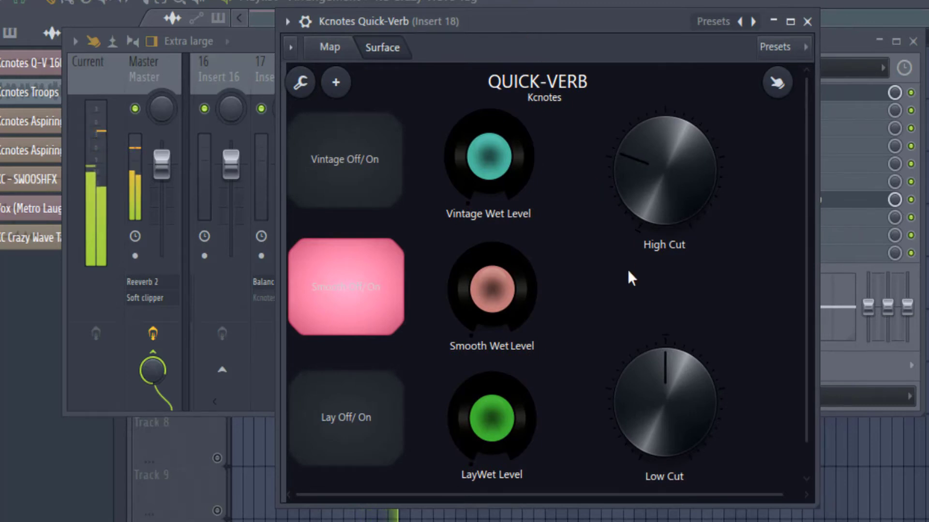
pyautogui.moveTo(635, 179); pyautogui.dragTo(634, 166)
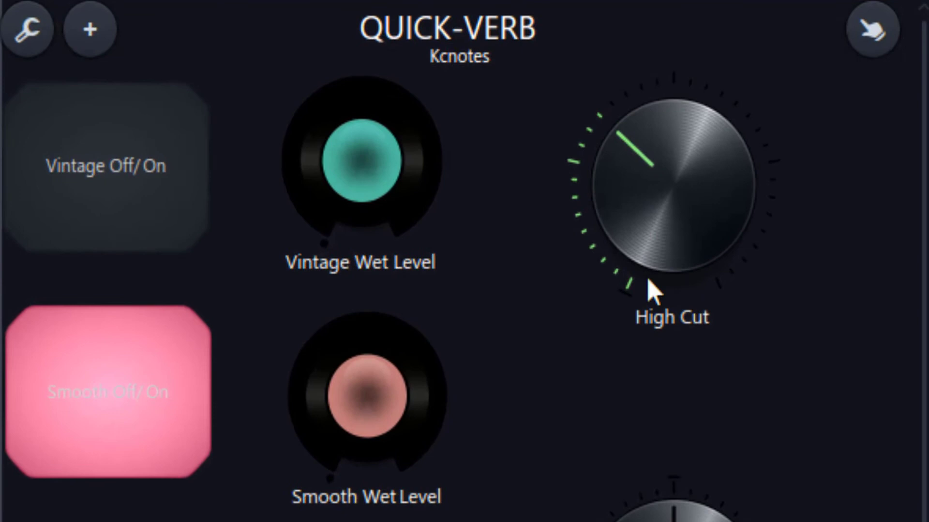
pyautogui.moveTo(642, 211)
pyautogui.mouseDown()
pyautogui.moveTo(642, 162)
pyautogui.moveTo(642, 196)
pyautogui.mouseUp()
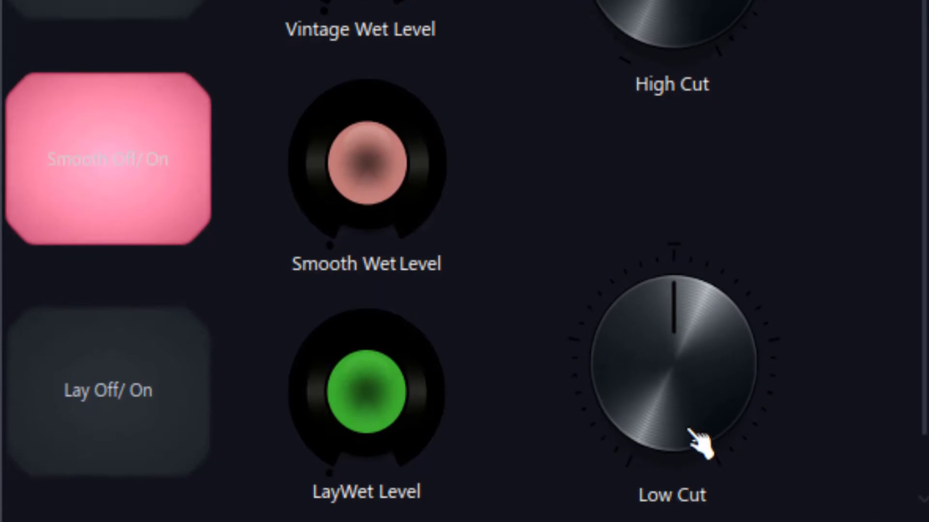
pyautogui.moveTo(695, 440); pyautogui.dragTo(695, 432)
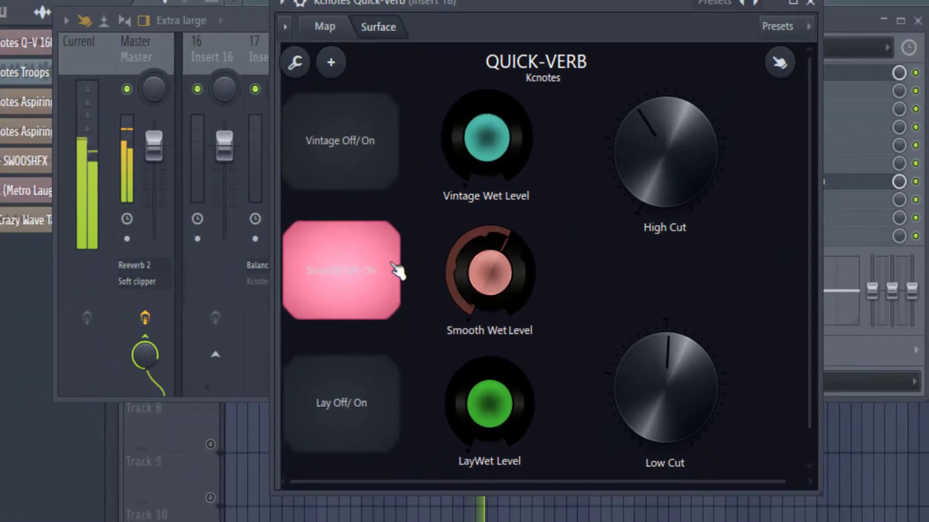
pyautogui.click(333, 279)
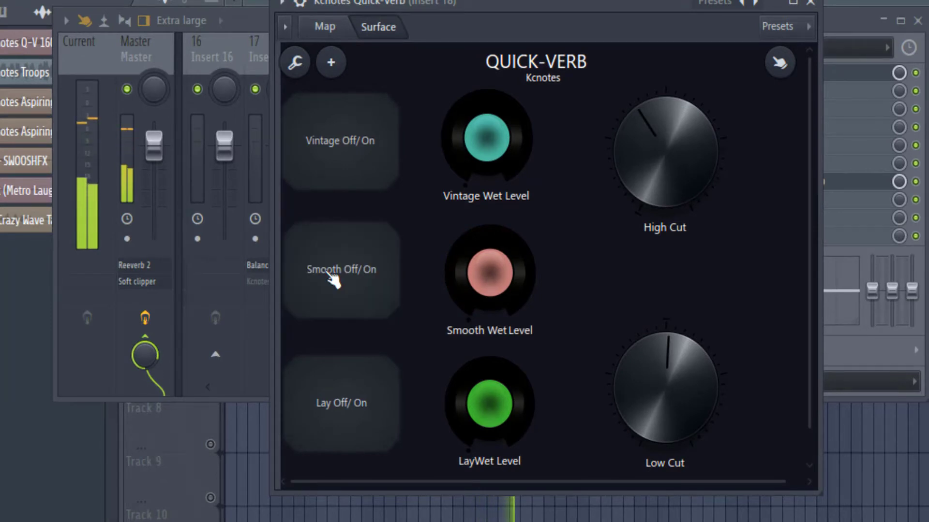
pyautogui.click(333, 279)
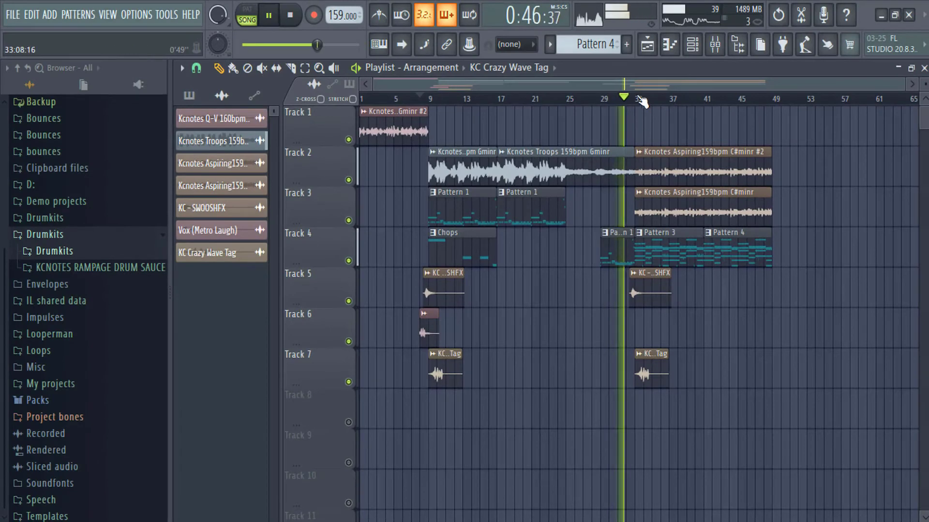
# Select bars 33–50, stop playback, and open the Kcnotes Quick-Verb on mixer Insert 19
pyautogui.moveTo(638, 100); pyautogui.dragTo(788, 128)
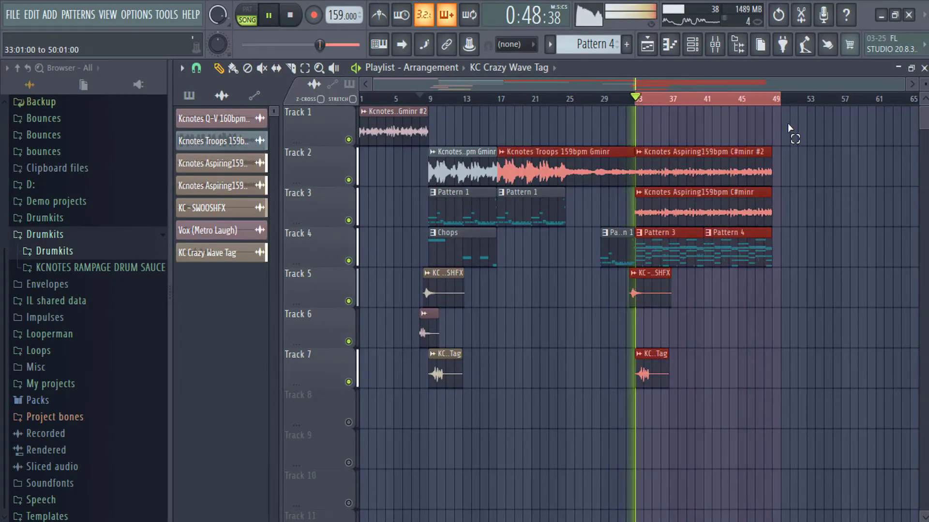
pyautogui.click(715, 46)
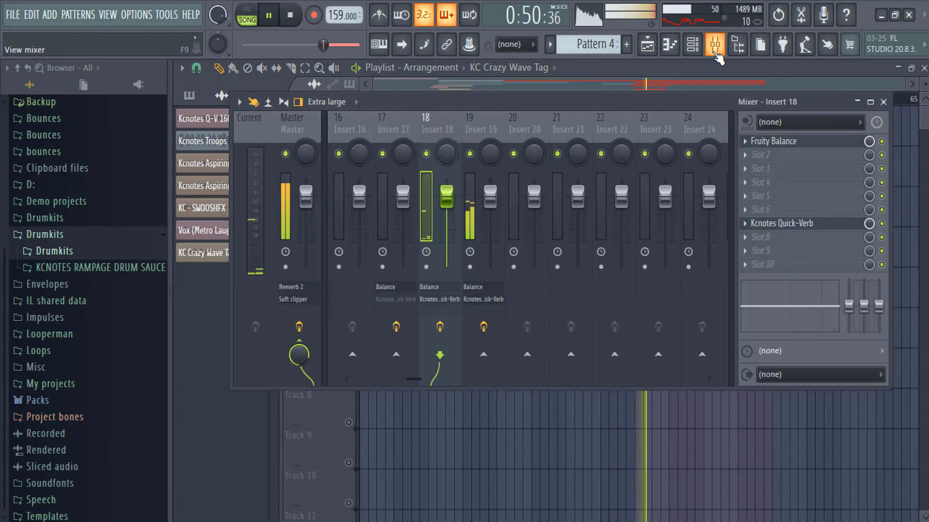
pyautogui.press('space')
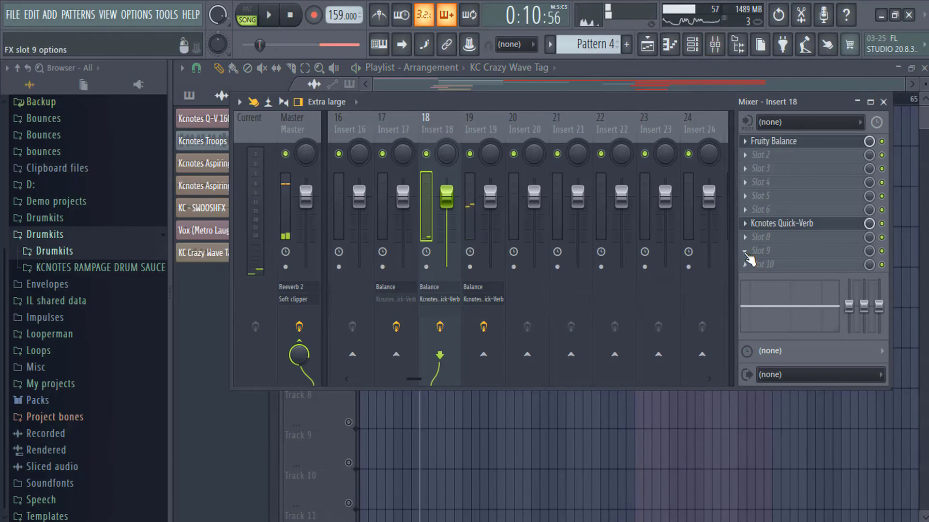
pyautogui.moveTo(779, 223); pyautogui.dragTo(779, 237)
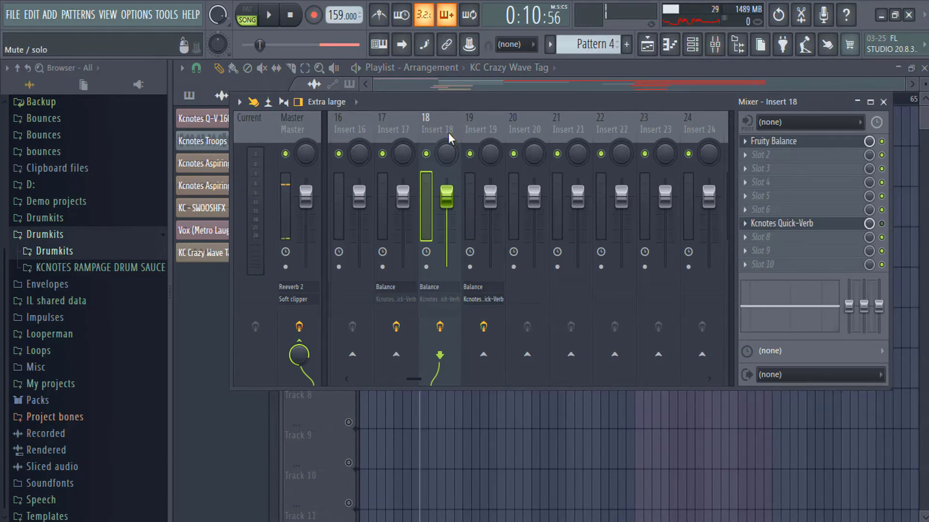
pyautogui.click(484, 140)
pyautogui.click(793, 237)
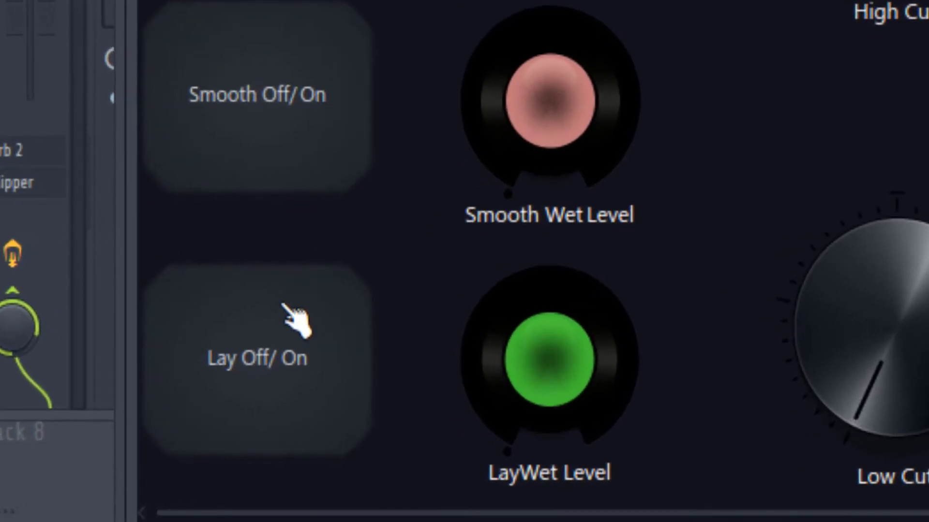
# Enable Lay with LayWet near three-quarters, High Cut near 1 o'clock, Low Cut near 11 o'clock
pyautogui.click(285, 305)
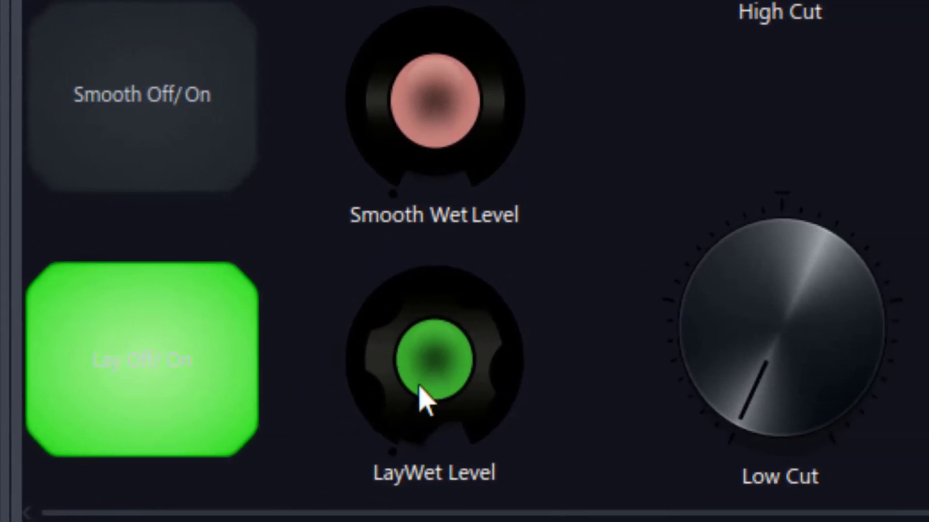
pyautogui.moveTo(534, 396); pyautogui.dragTo(535, 401)
pyautogui.moveTo(434, 359); pyautogui.dragTo(400, 429)
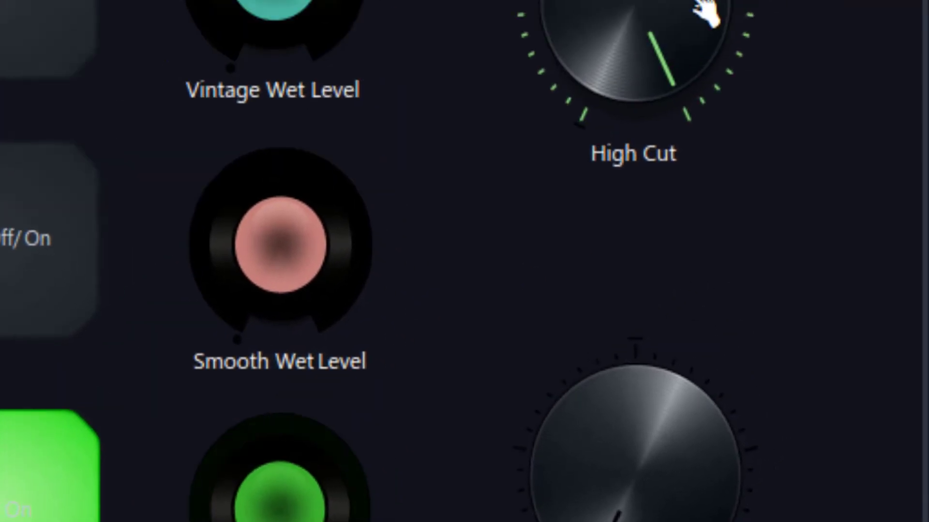
pyautogui.moveTo(706, 12); pyautogui.dragTo(706, 0)
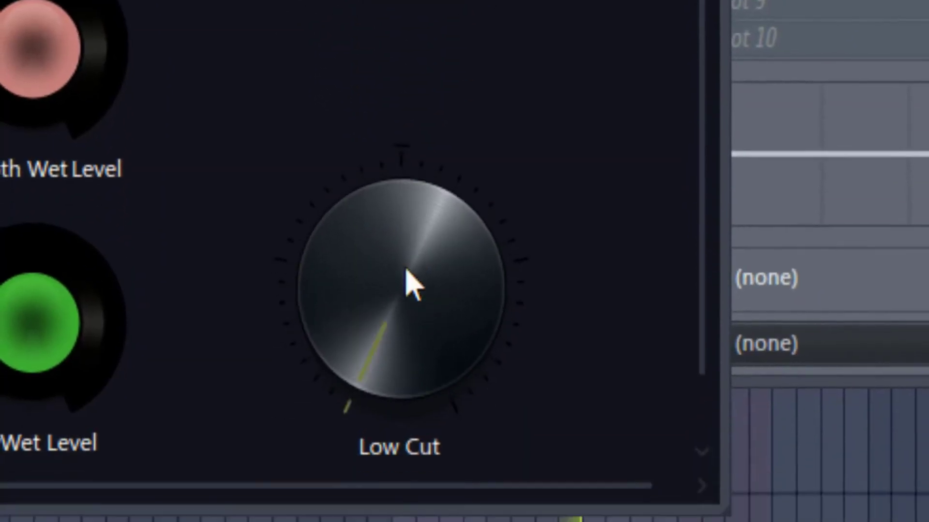
pyautogui.moveTo(408, 285); pyautogui.dragTo(425, 330)
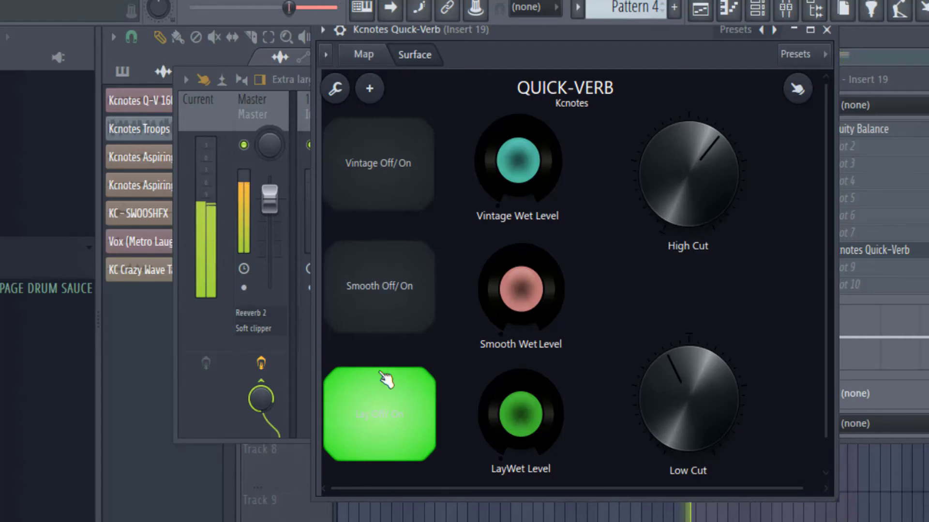
pyautogui.click(376, 414)
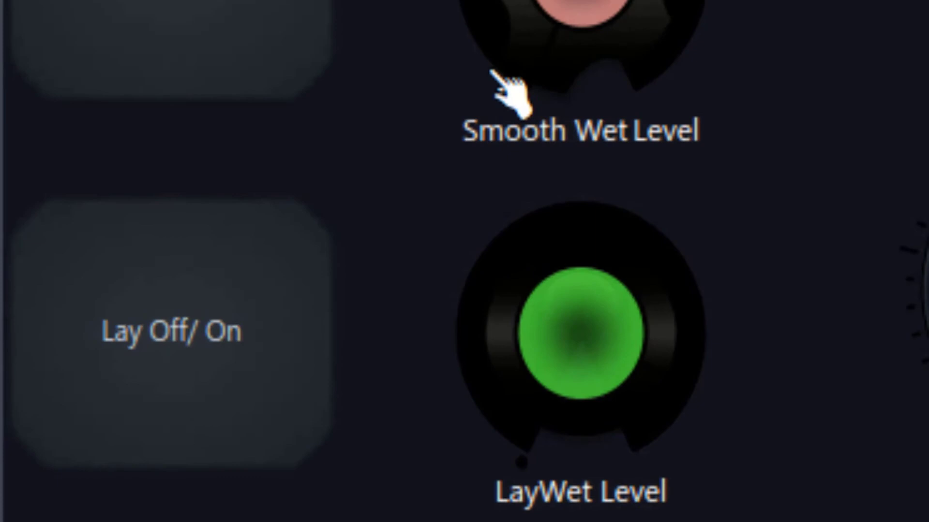
pyautogui.click(225, 283)
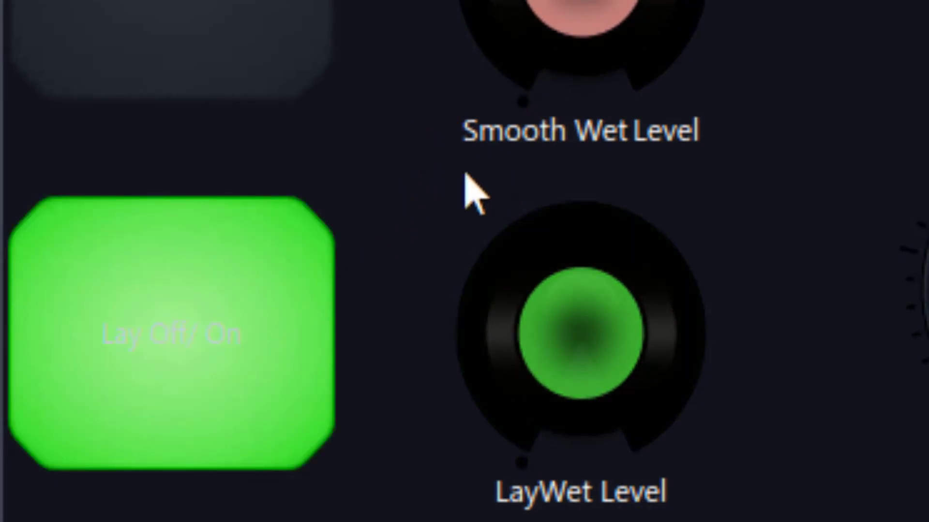
pyautogui.click(273, 280)
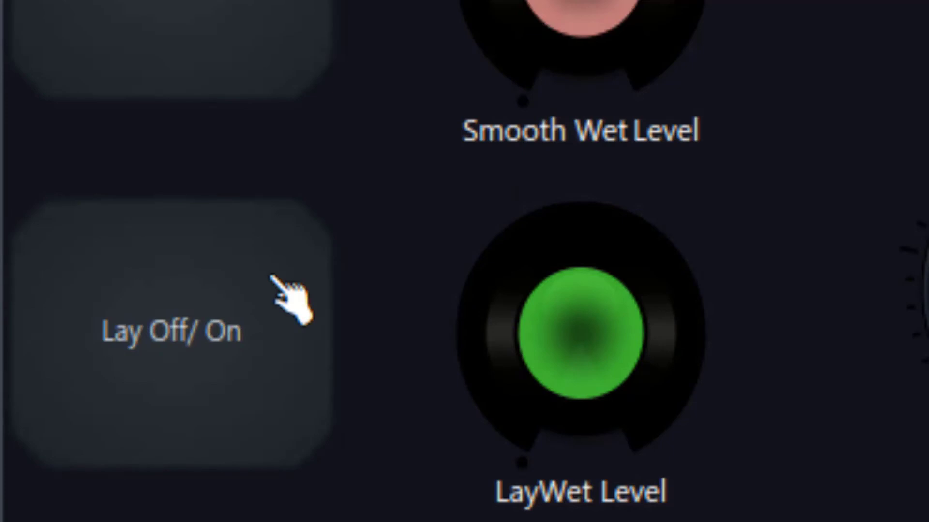
pyautogui.click(273, 279)
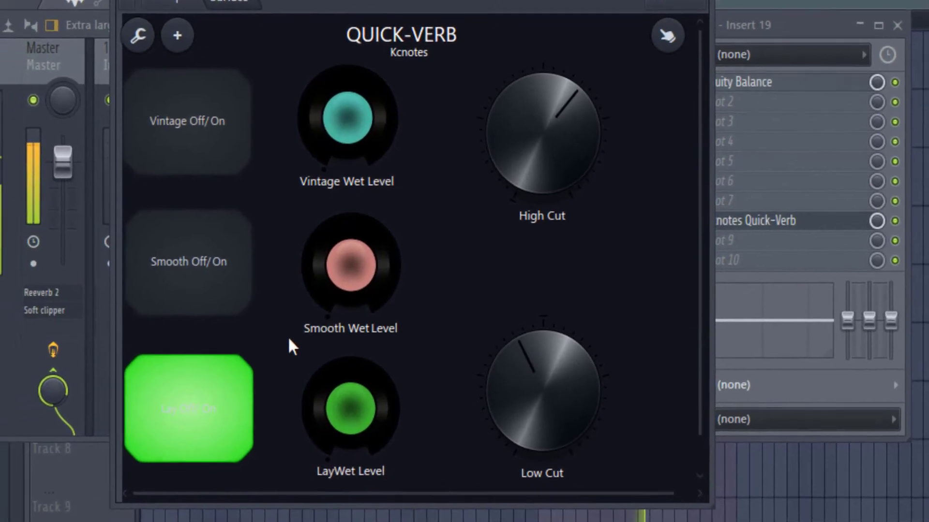
pyautogui.click(239, 394)
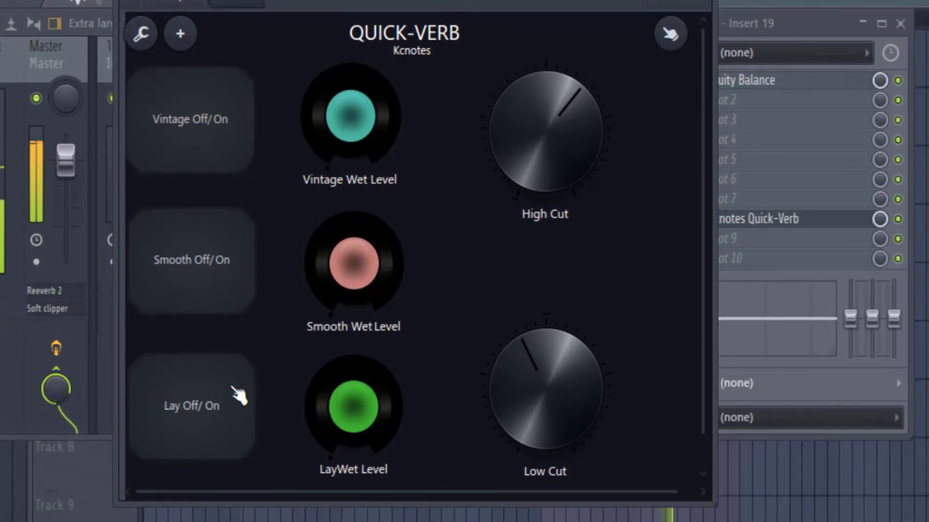
pyautogui.click(239, 395)
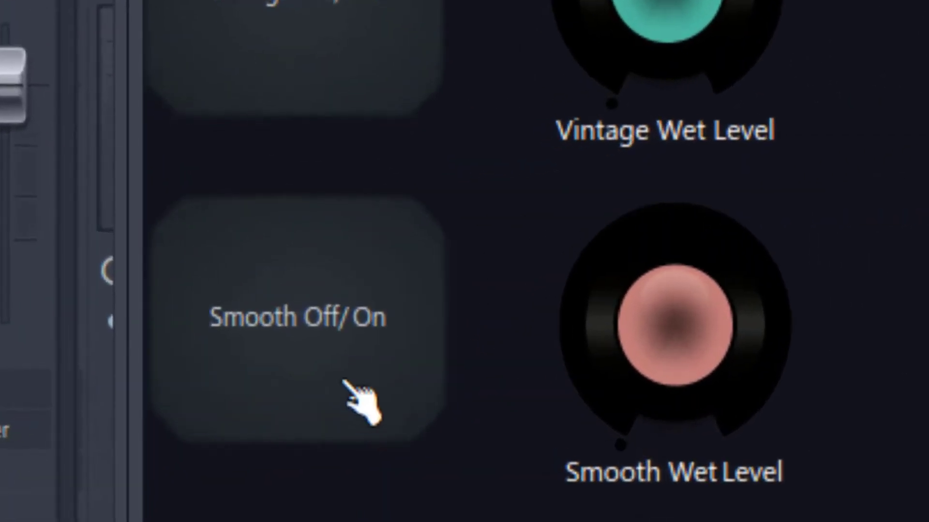
# Enable Smooth with its Wet Level at about halfway, compare it off and on, then stop playback
pyautogui.click(362, 290)
pyautogui.moveTo(658, 410); pyautogui.dragTo(658, 330)
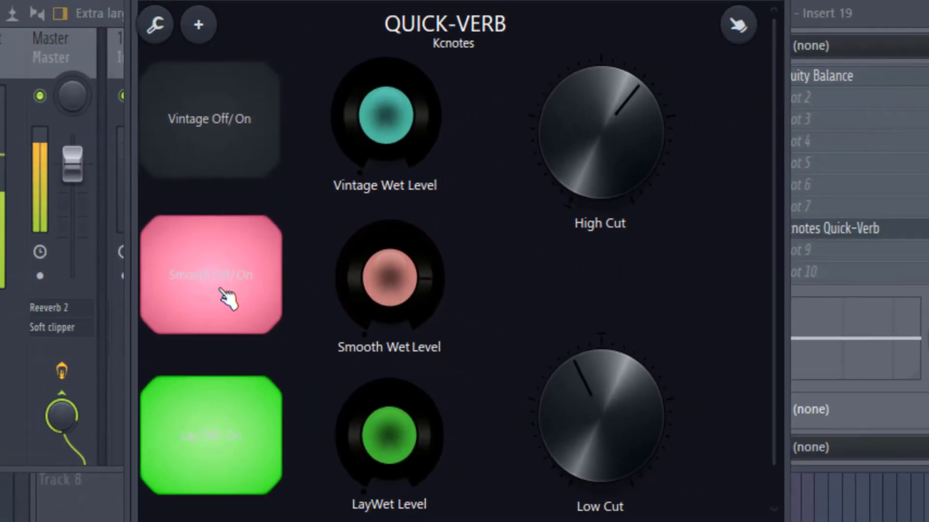
pyautogui.click(228, 298)
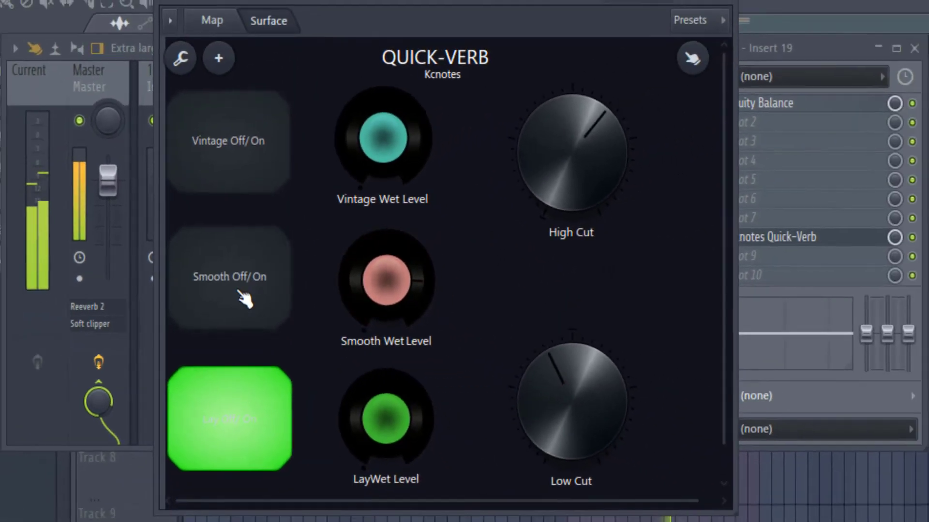
pyautogui.click(227, 298)
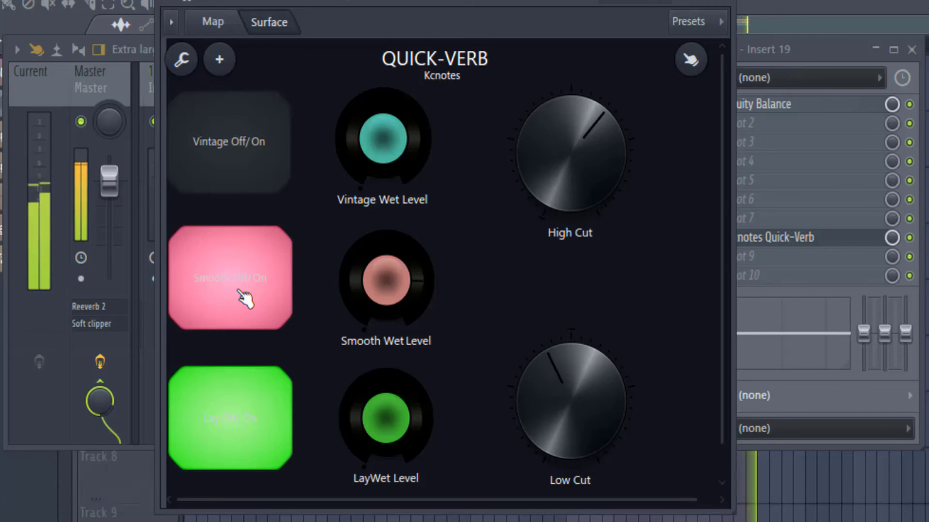
pyautogui.press('space')
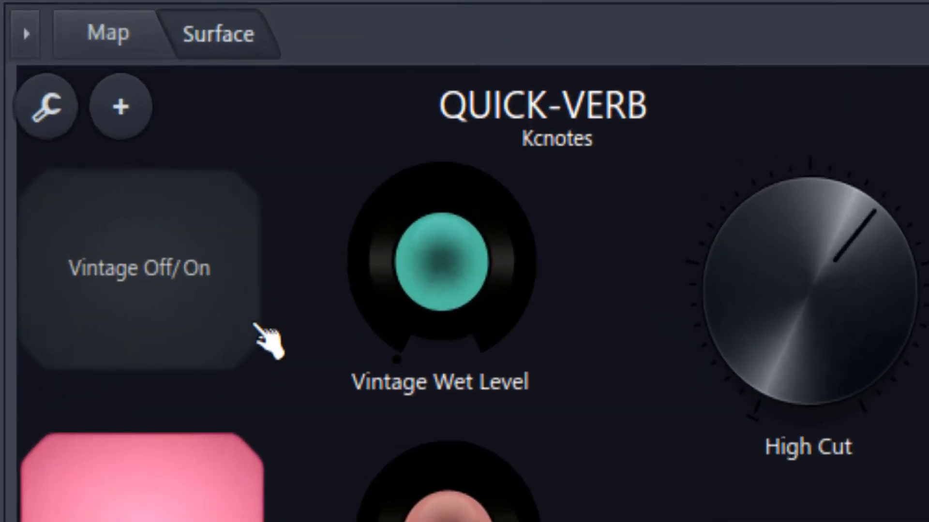
# Enable Vintage with its Wet Level at minimum, then widen the Quick-Verb window
pyautogui.click(285, 160)
pyautogui.moveTo(496, 304); pyautogui.dragTo(495, 243)
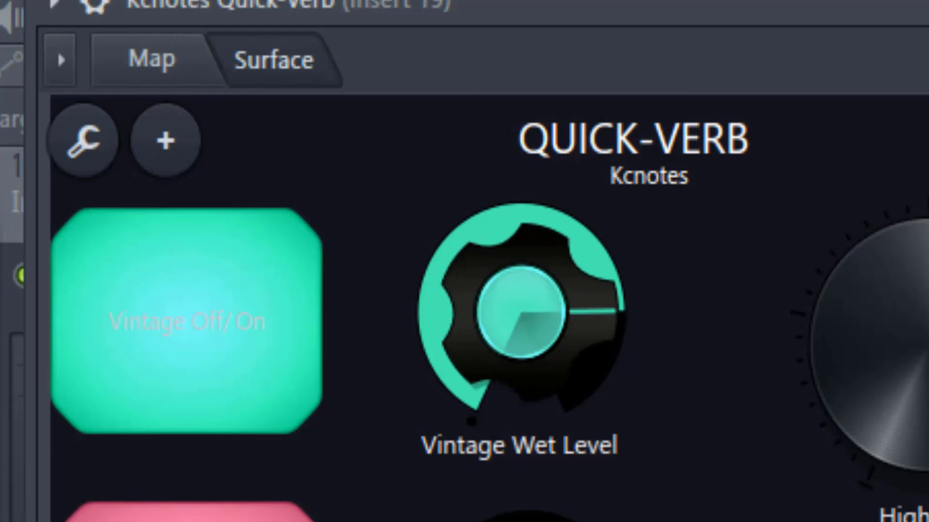
pyautogui.moveTo(466, 414); pyautogui.dragTo(466, 465)
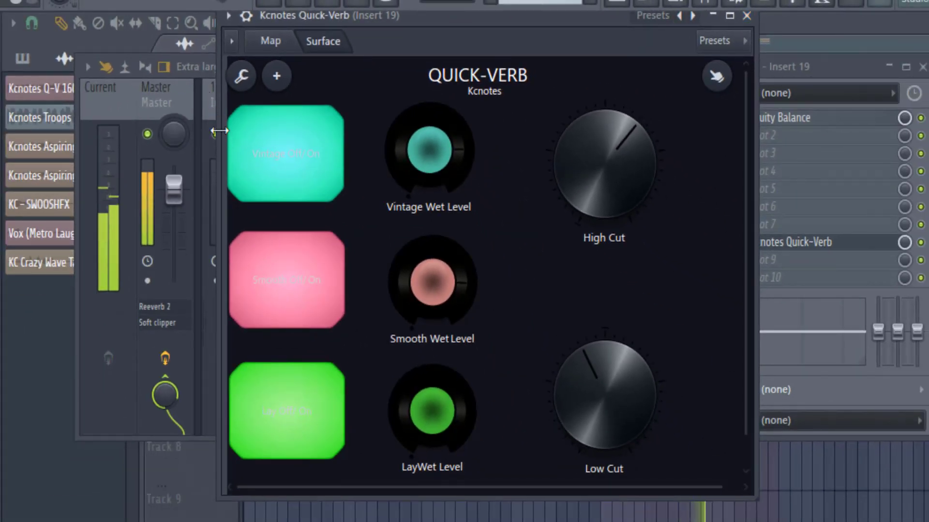
pyautogui.moveTo(221, 116)
pyautogui.mouseDown()
pyautogui.moveTo(152, 116)
pyautogui.moveTo(232, 116)
pyautogui.mouseUp()
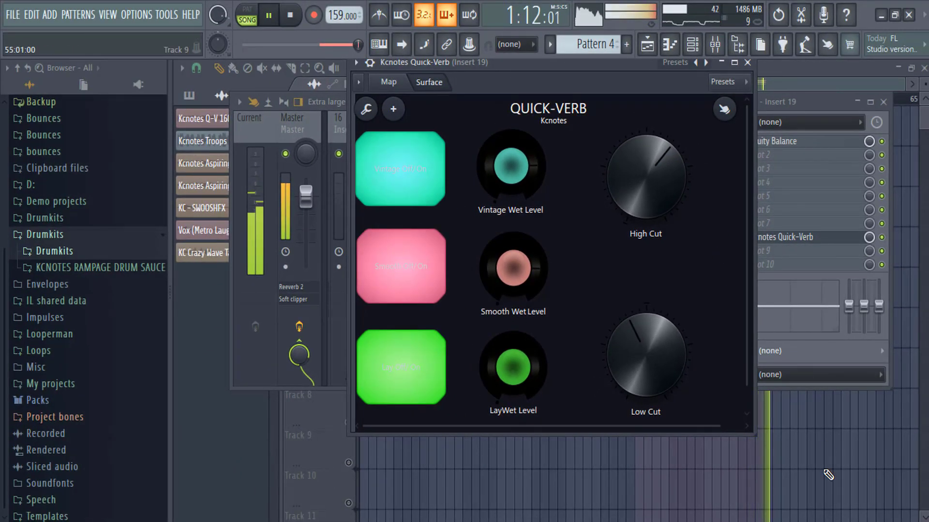
# Stop playback so the clock returns to 0:48:30
pyautogui.press('space')
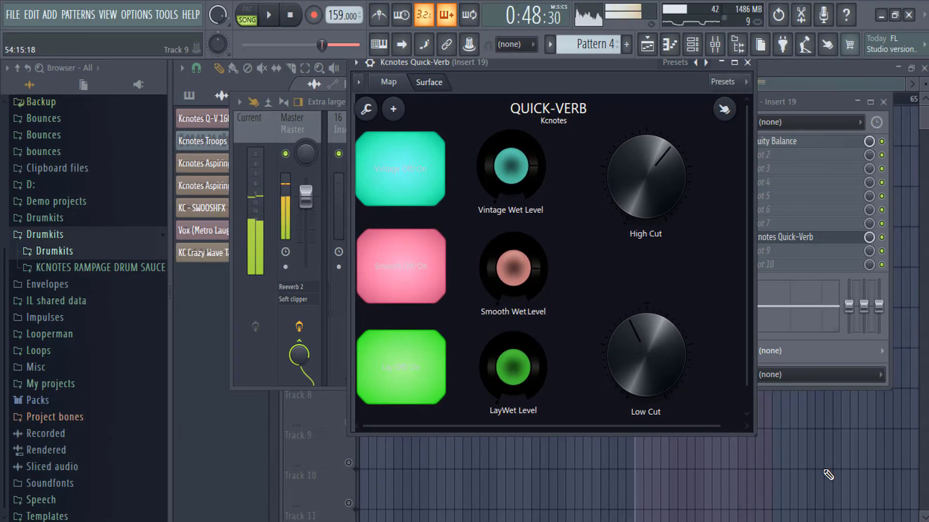